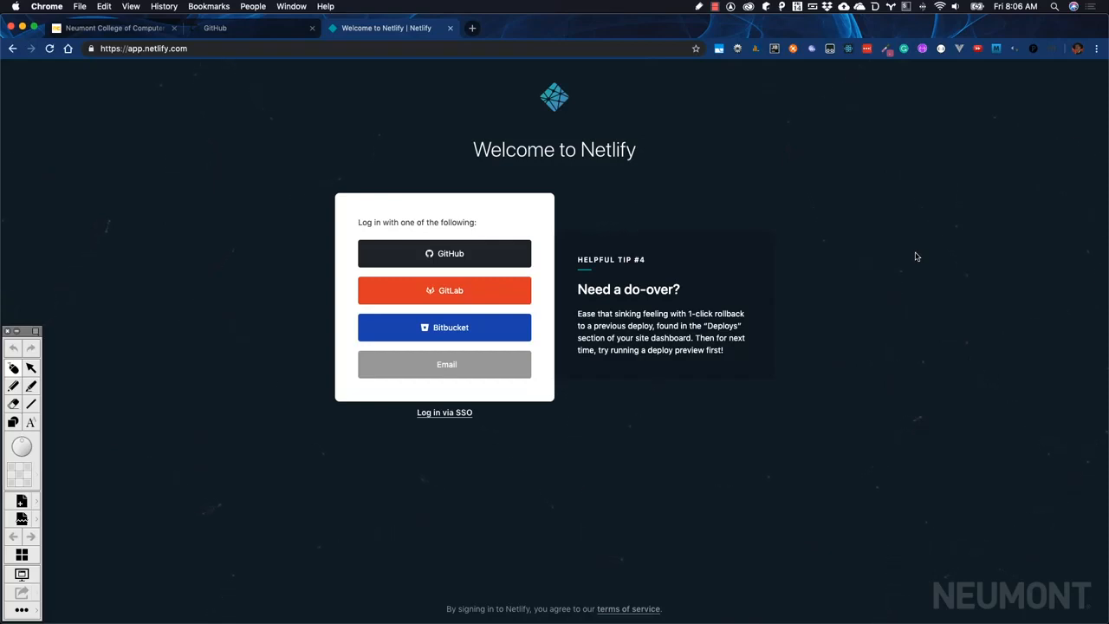
# Step: Open the WebDevPortfolio repository on GitHub, and log in to Netlify with the GitHub account
pyautogui.click(217, 27)
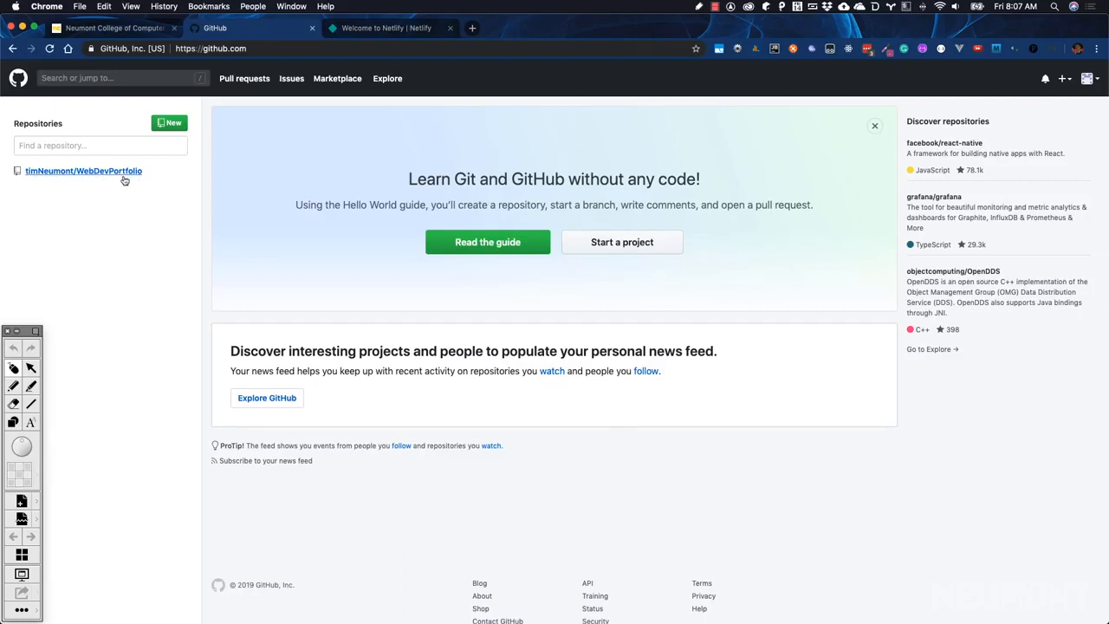
pyautogui.click(118, 177)
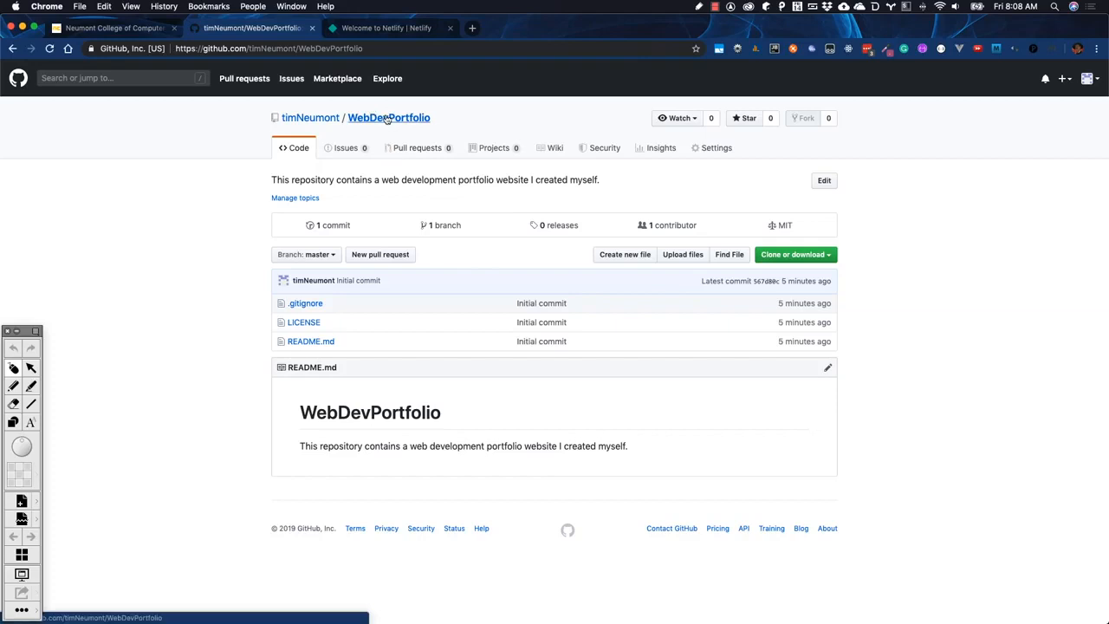
pyautogui.click(378, 29)
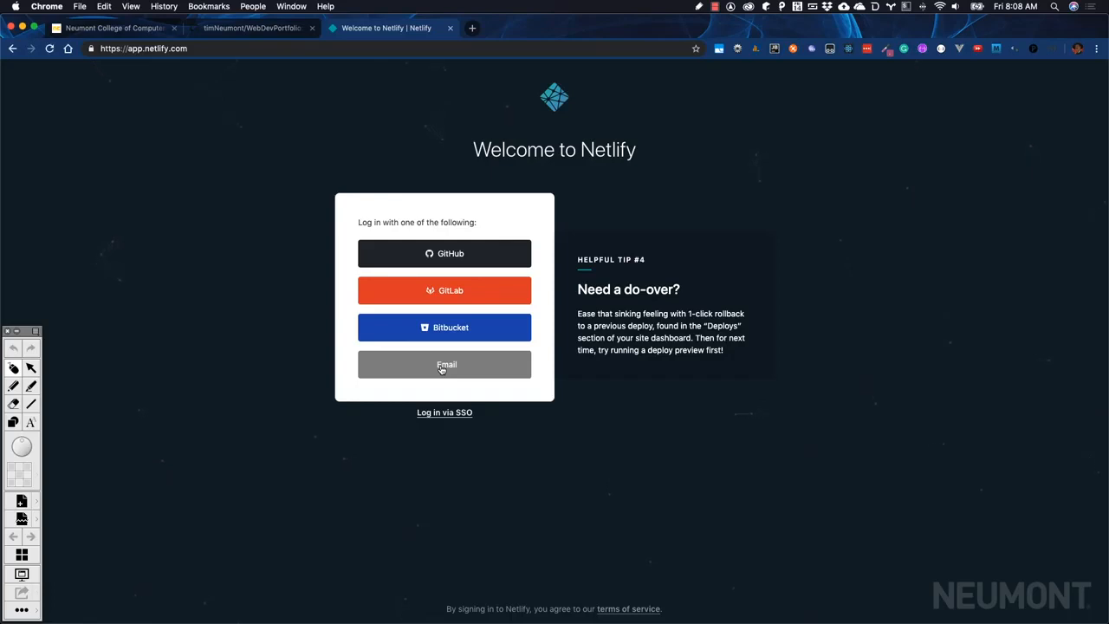
pyautogui.click(454, 255)
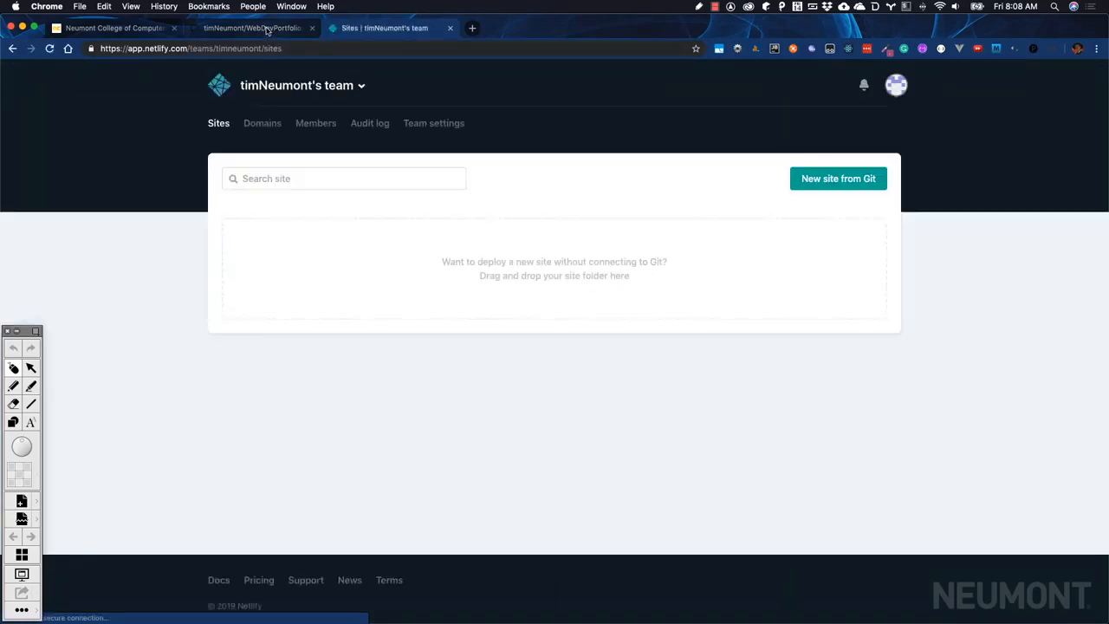
pyautogui.click(267, 28)
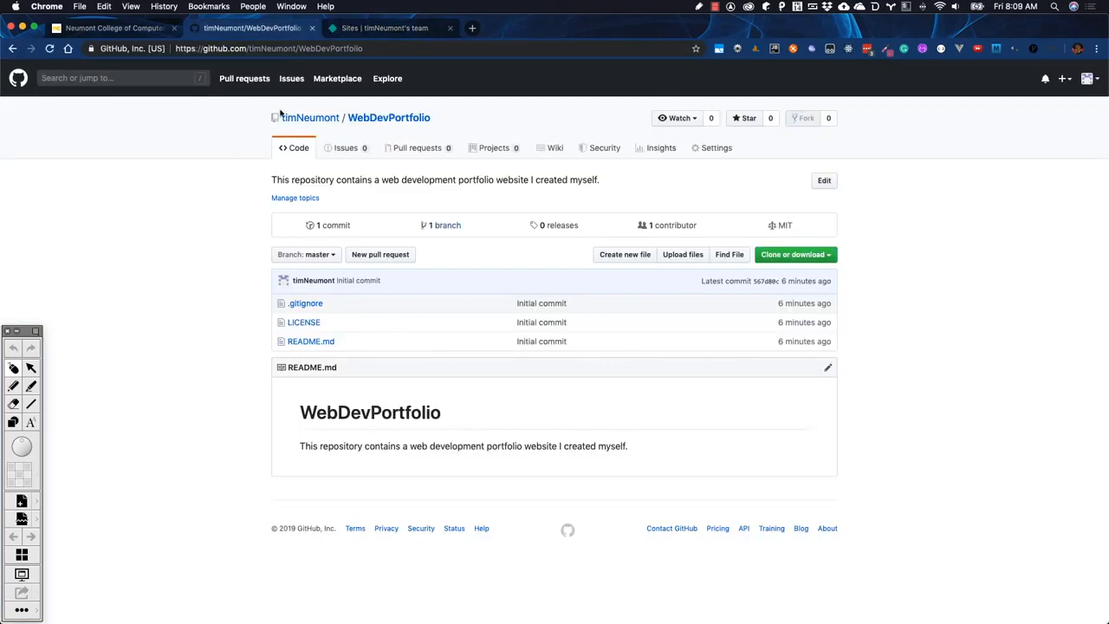
pyautogui.click(386, 31)
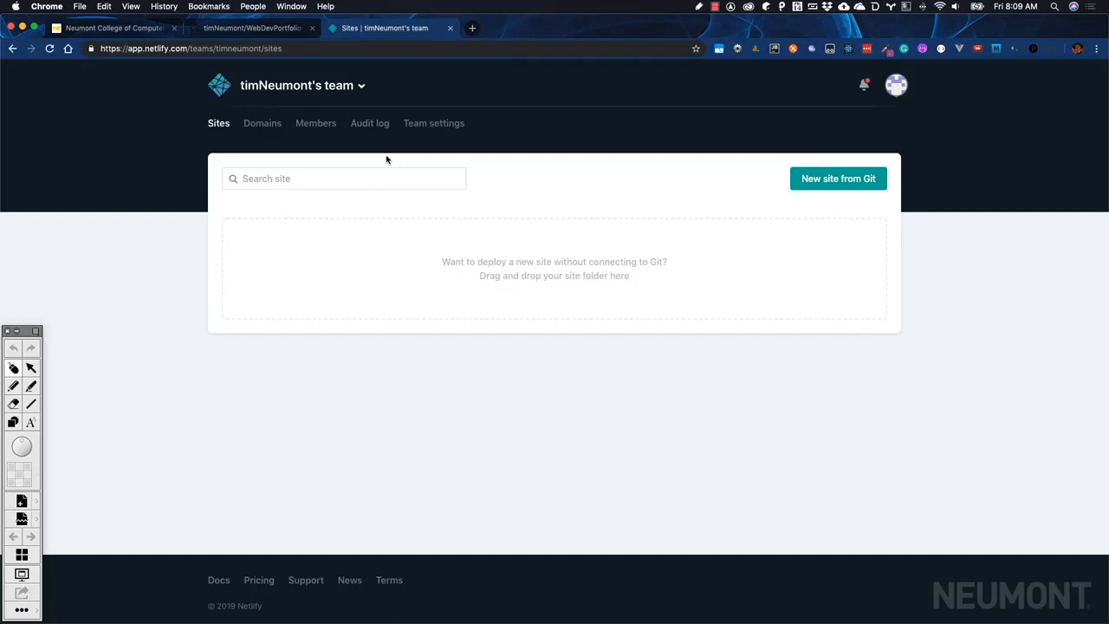
pyautogui.click(268, 31)
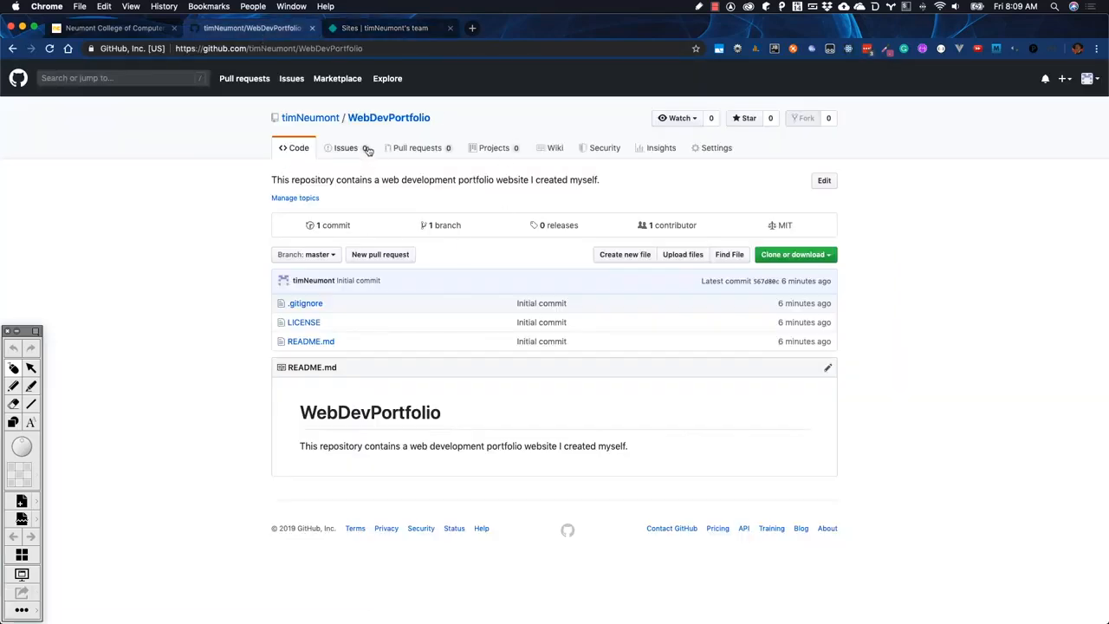
pyautogui.click(374, 33)
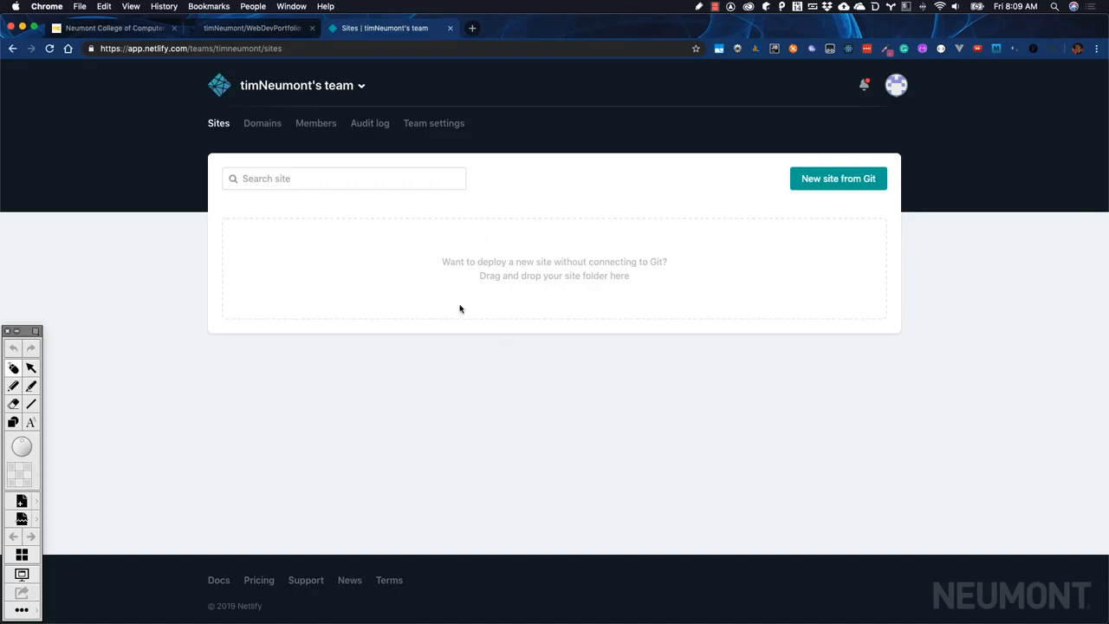
# Step: Create a new site from Git using the GitHub repository WebDevPortfolio and deploy its master branch with the default build settings
pyautogui.click(833, 186)
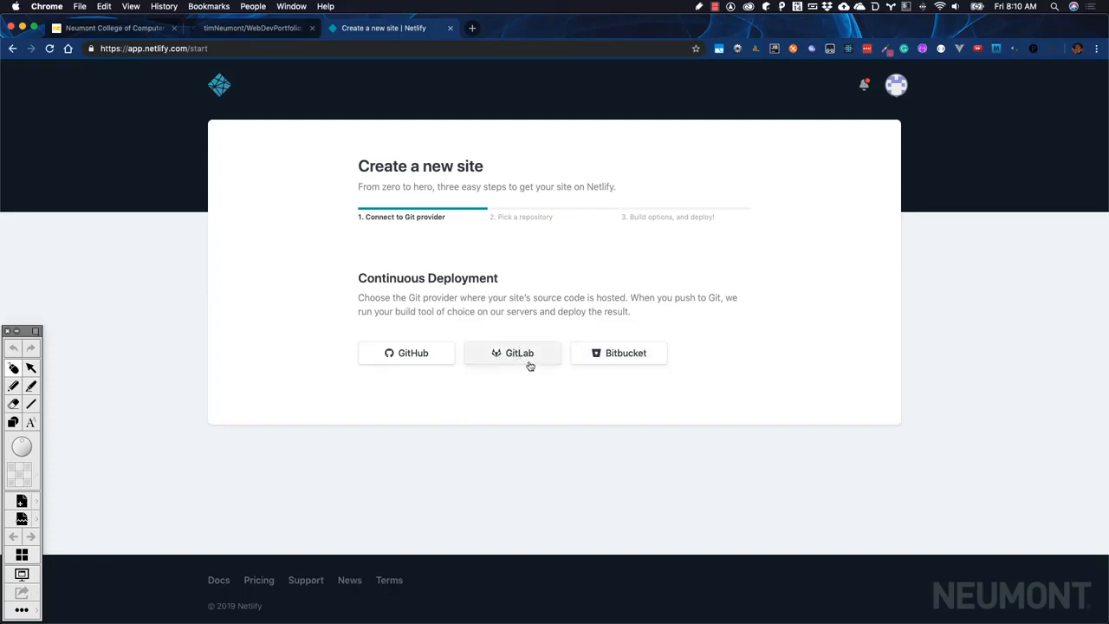
pyautogui.click(403, 356)
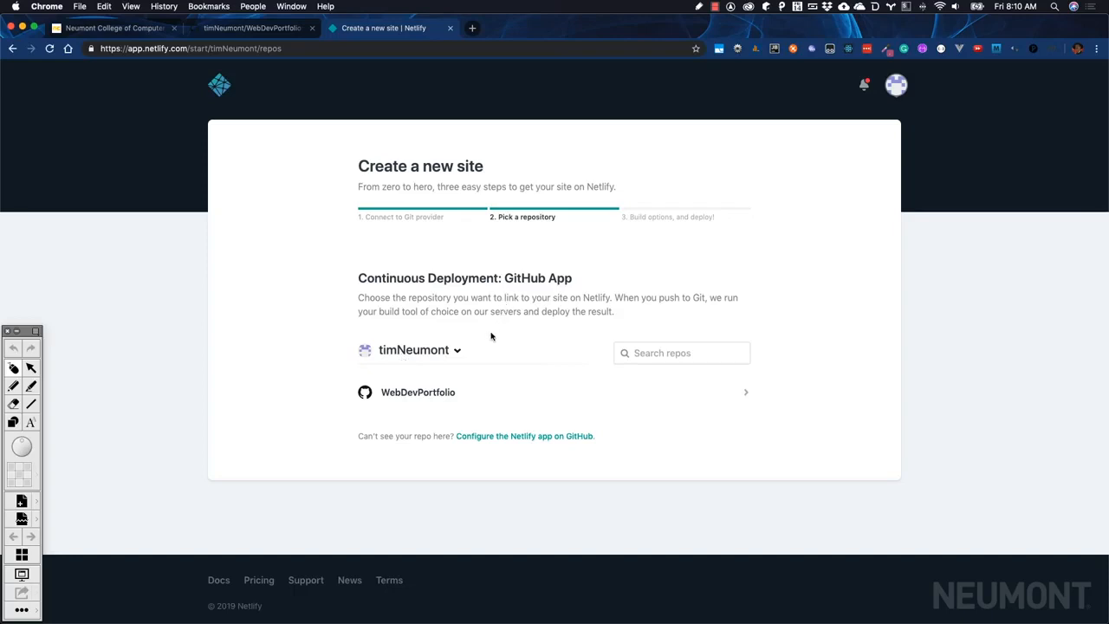
pyautogui.scroll(-1, 491, 337)
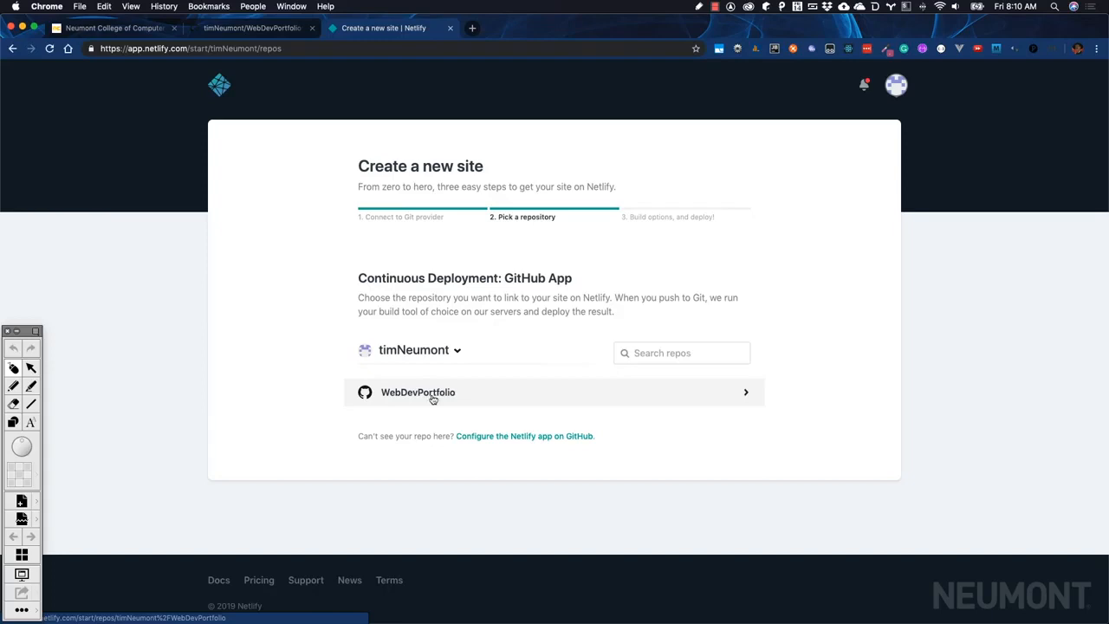
pyautogui.click(434, 396)
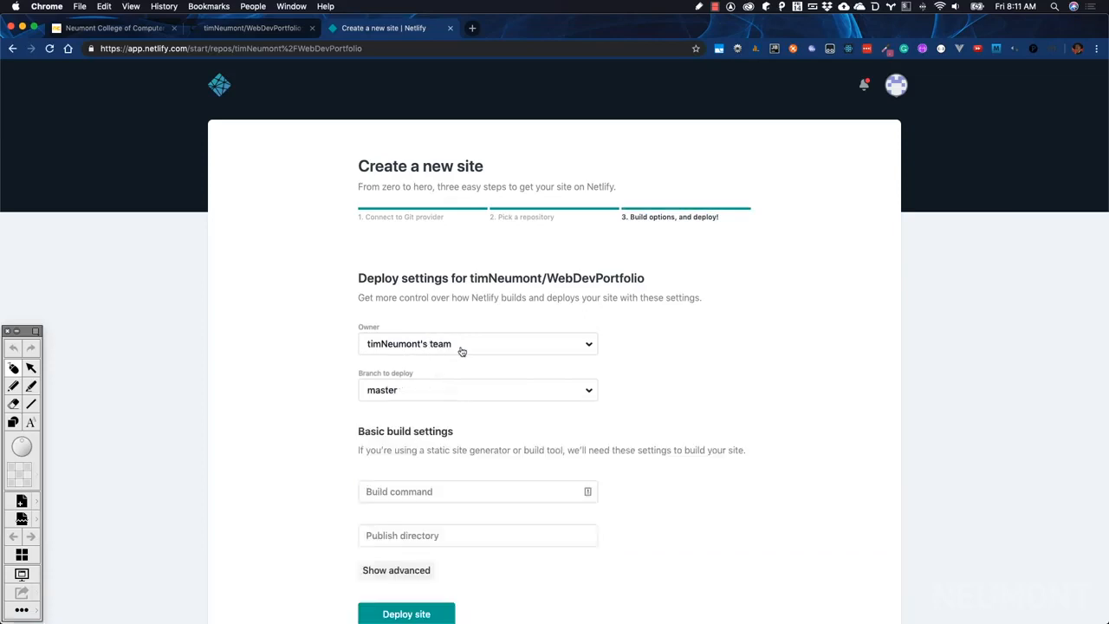
pyautogui.scroll(-3, 724, 407)
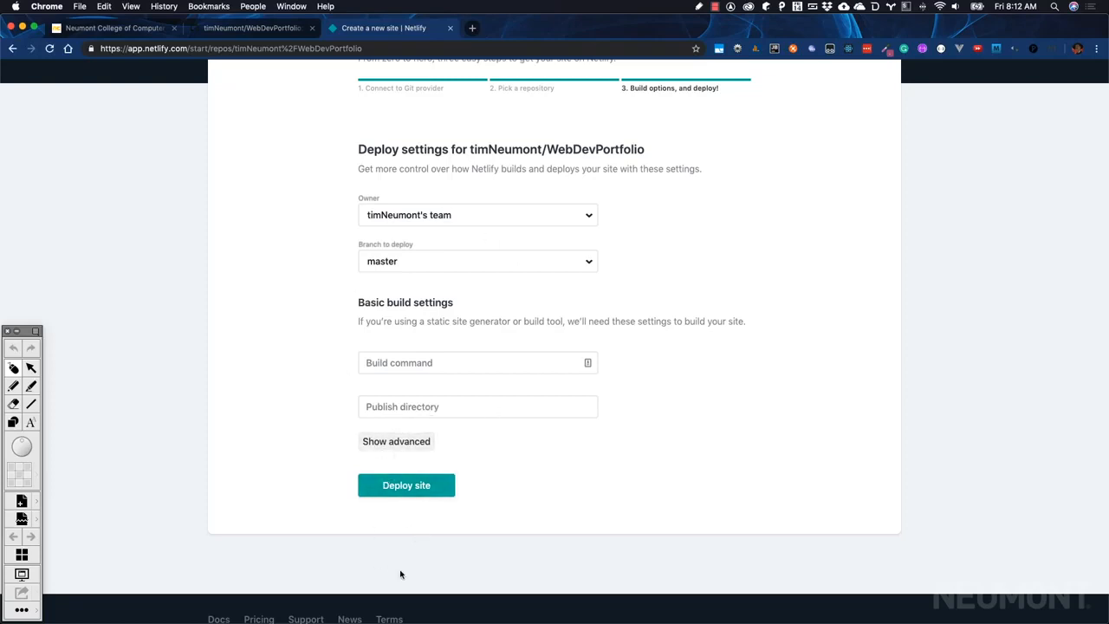
pyautogui.click(406, 491)
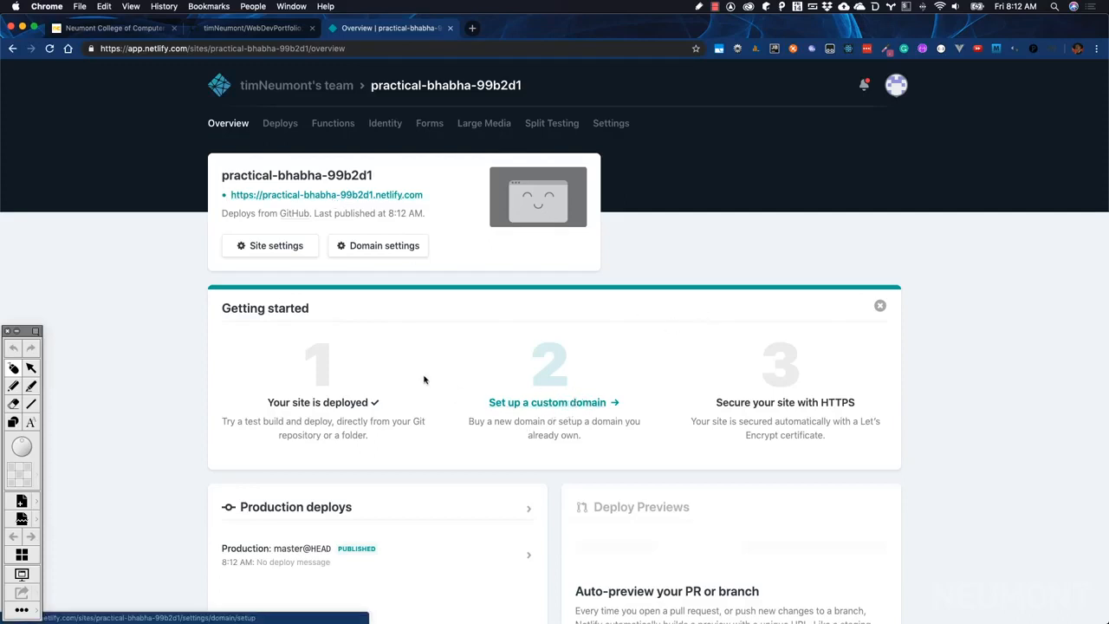
# Step: Examine the new site's overview, including its address, getting-started steps and production deploys, alongside the source files in the GitHub repository
pyautogui.scroll(-3, 405, 349)
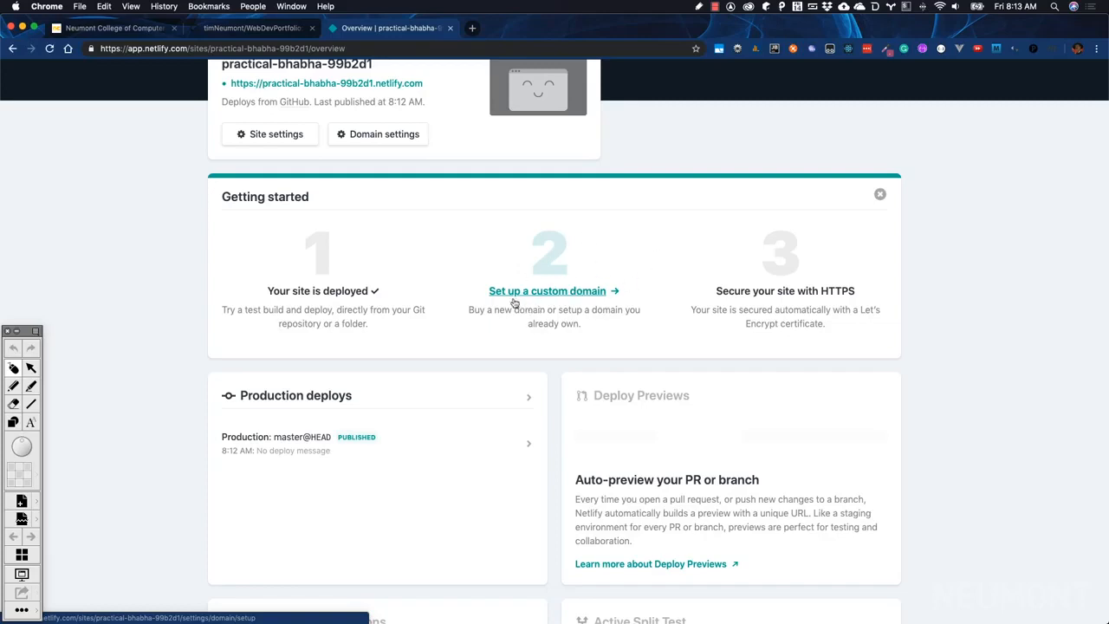
pyautogui.scroll(3, 461, 226)
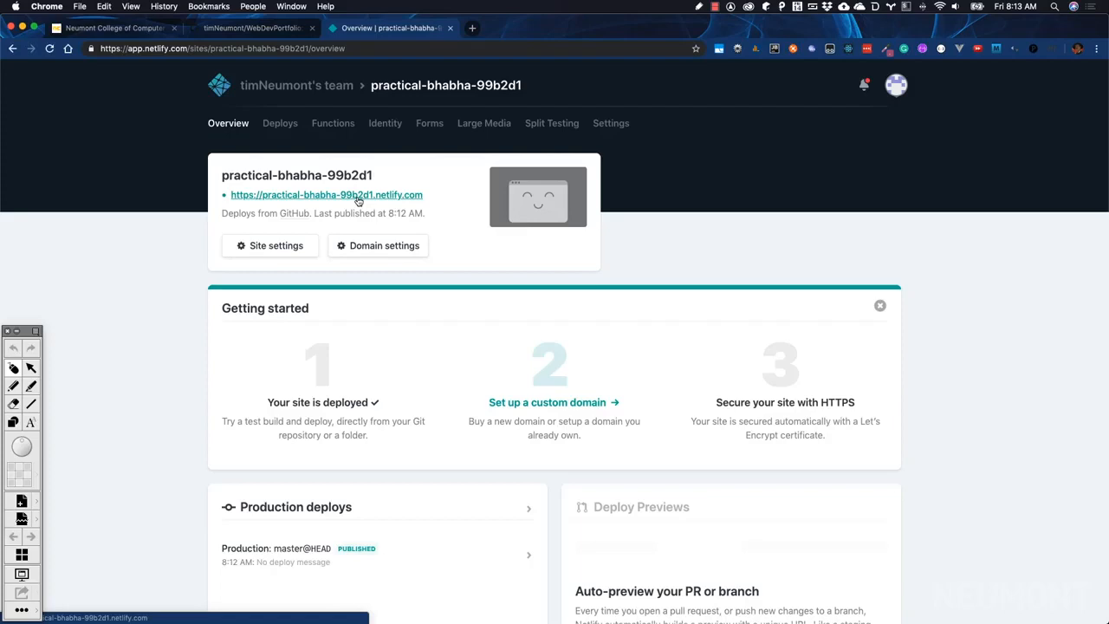
pyautogui.scroll(-3, 373, 347)
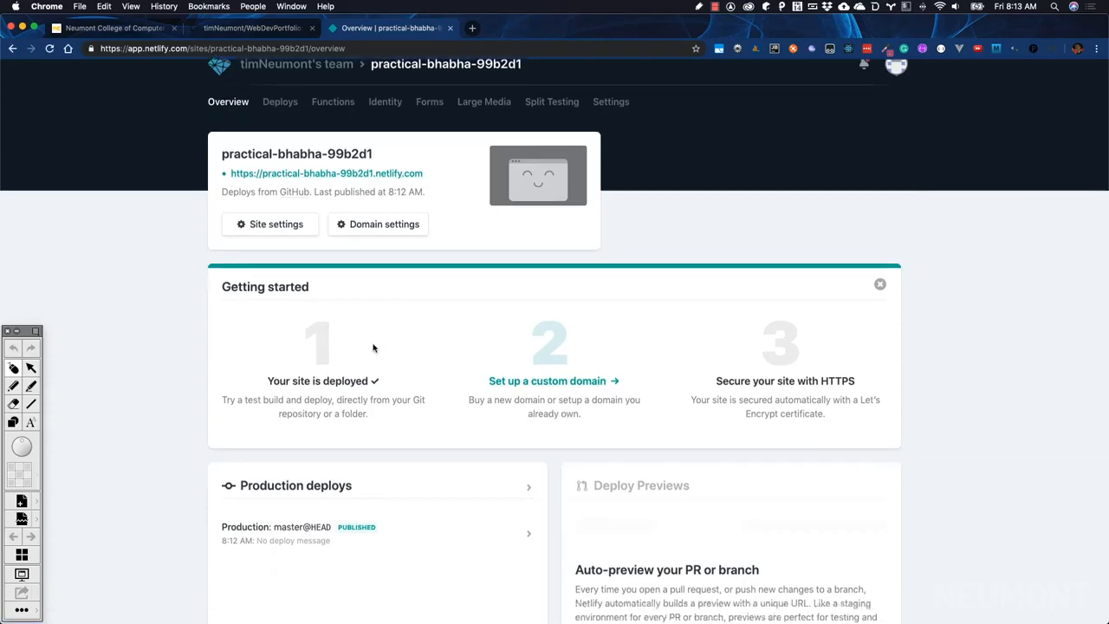
pyautogui.scroll(3, 373, 347)
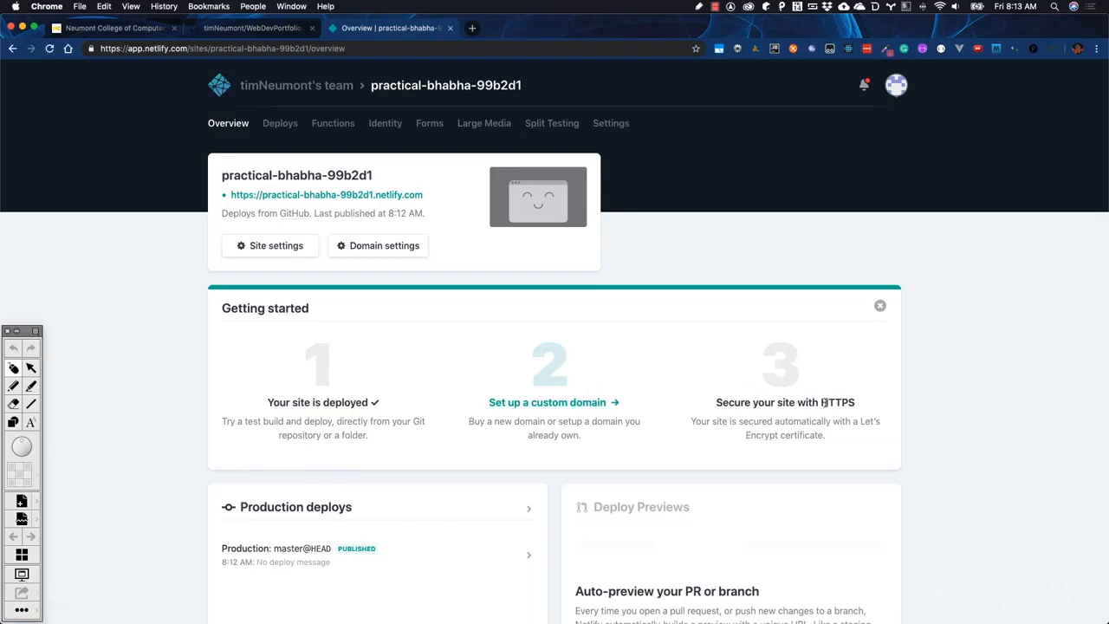
pyautogui.moveTo(822, 402); pyautogui.dragTo(857, 403)
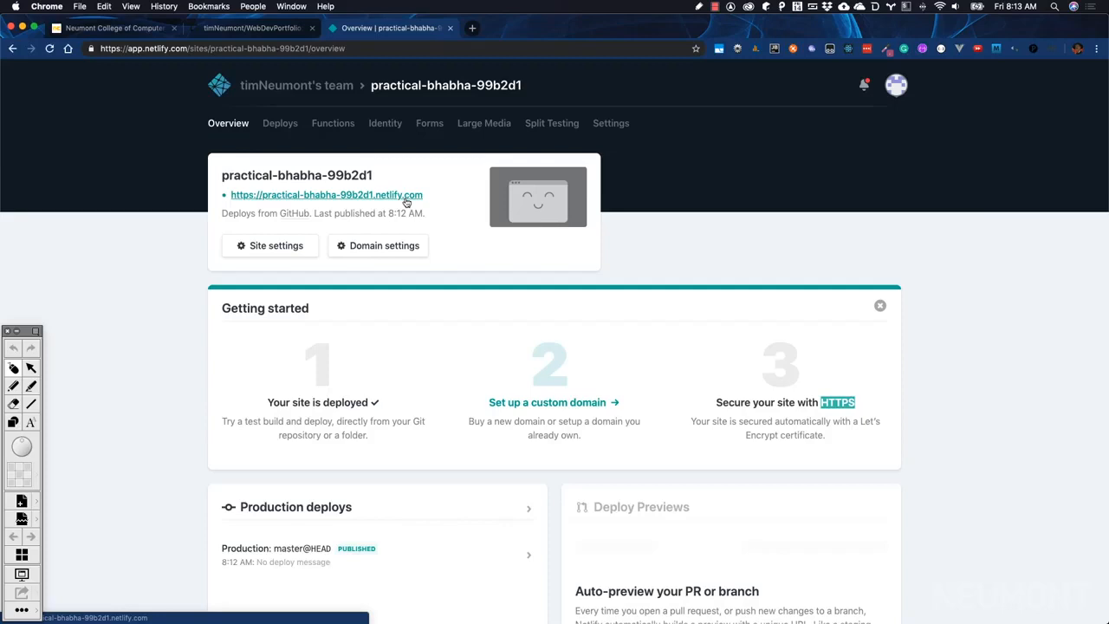
pyautogui.scroll(-5, 344, 527)
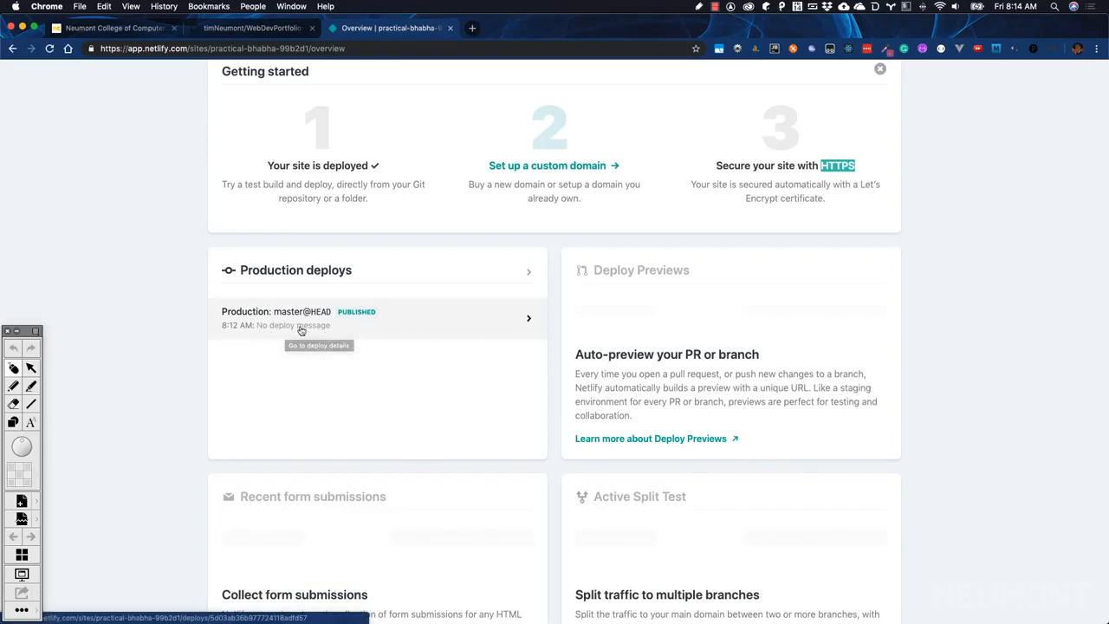
pyautogui.scroll(5, 359, 361)
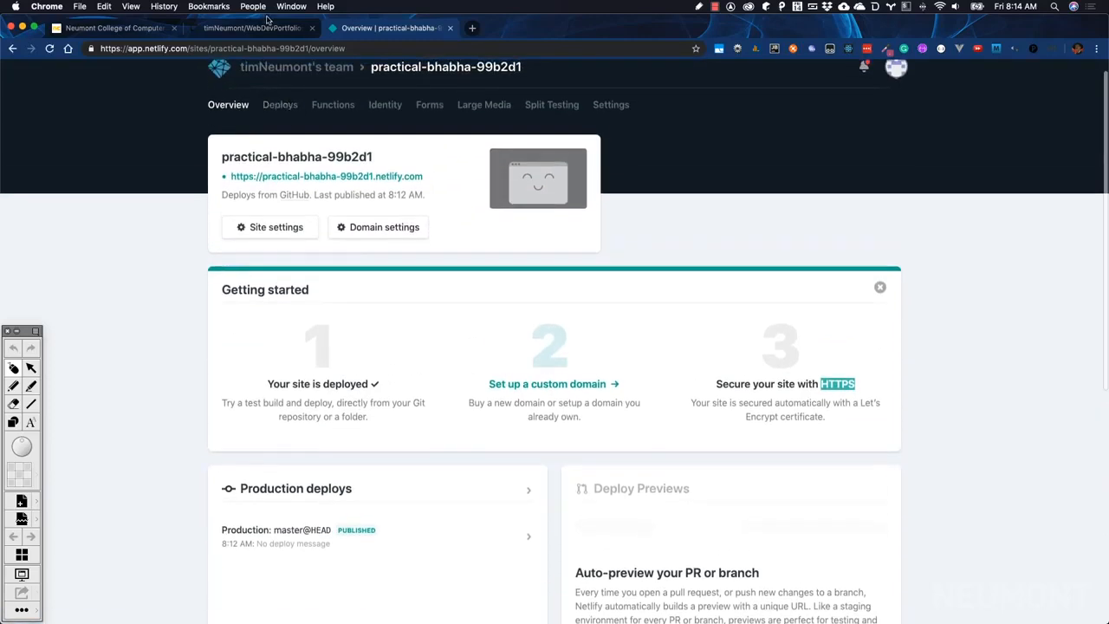
pyautogui.click(267, 27)
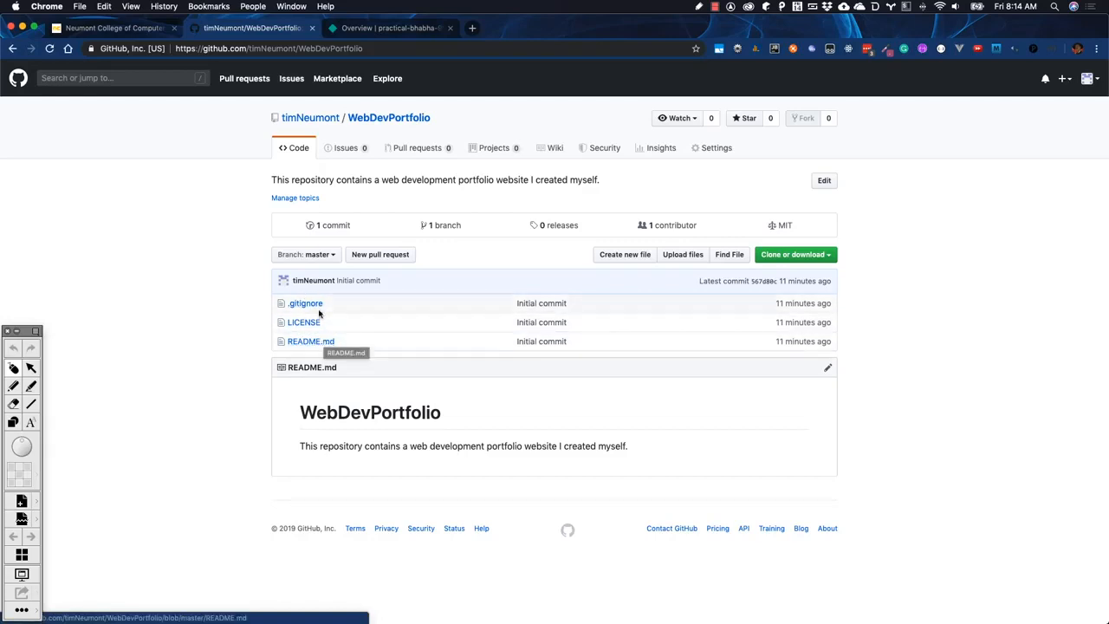
pyautogui.click(361, 33)
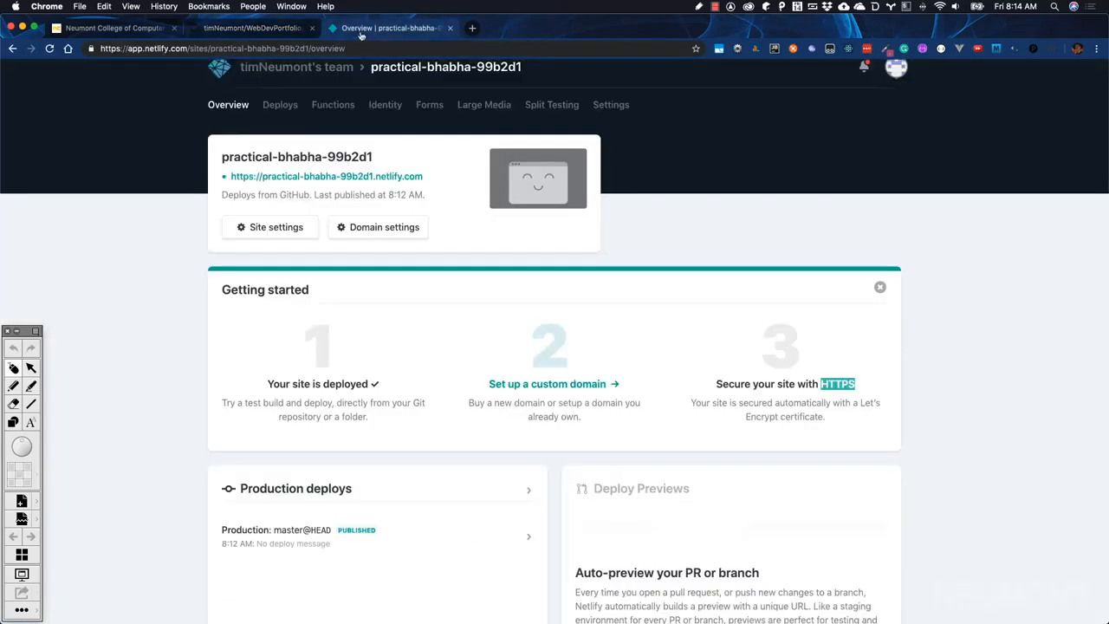
# Step: Copy the deployed site's URL from its overview and open it in a new browser tab
pyautogui.scroll(5, 418, 180)
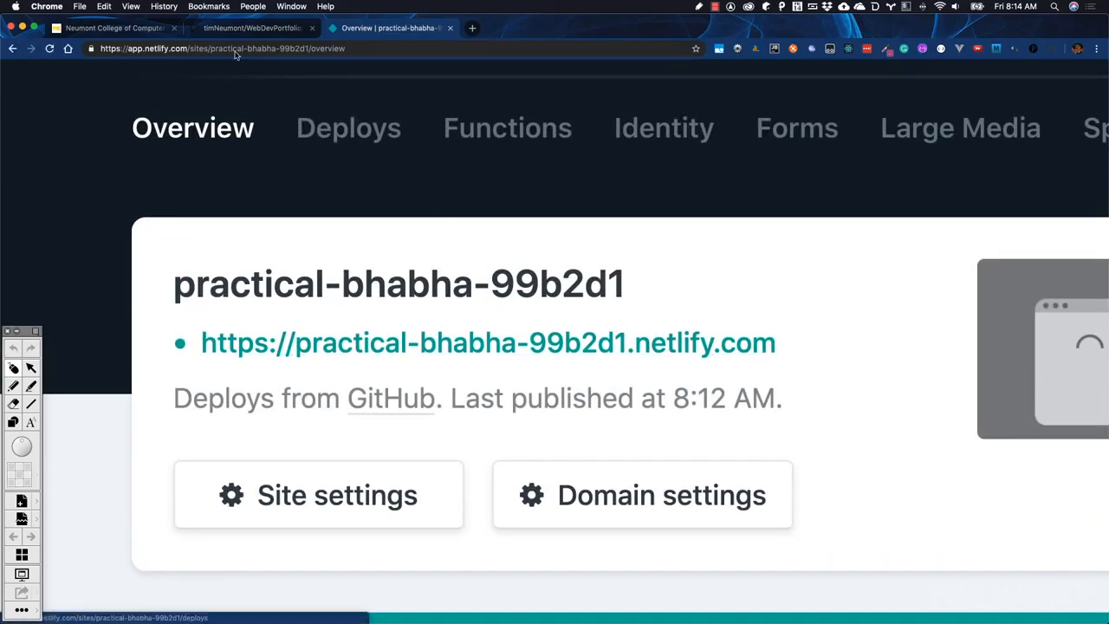
pyautogui.click(130, 7)
pyautogui.click(149, 100)
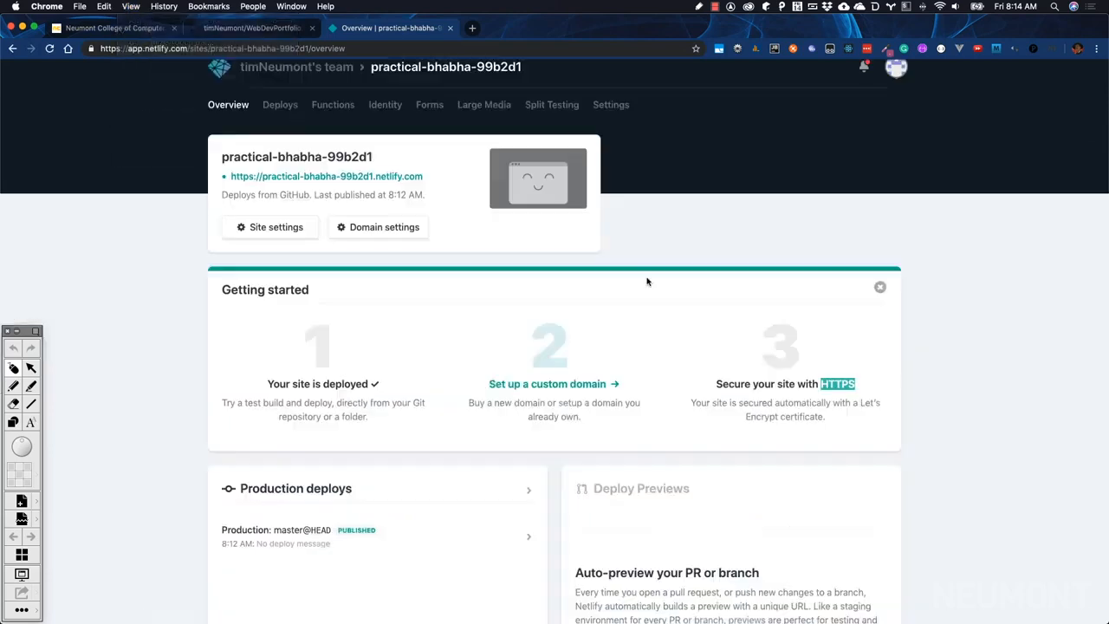
pyautogui.moveTo(426, 178); pyautogui.dragTo(230, 180)
pyautogui.press('super+c')
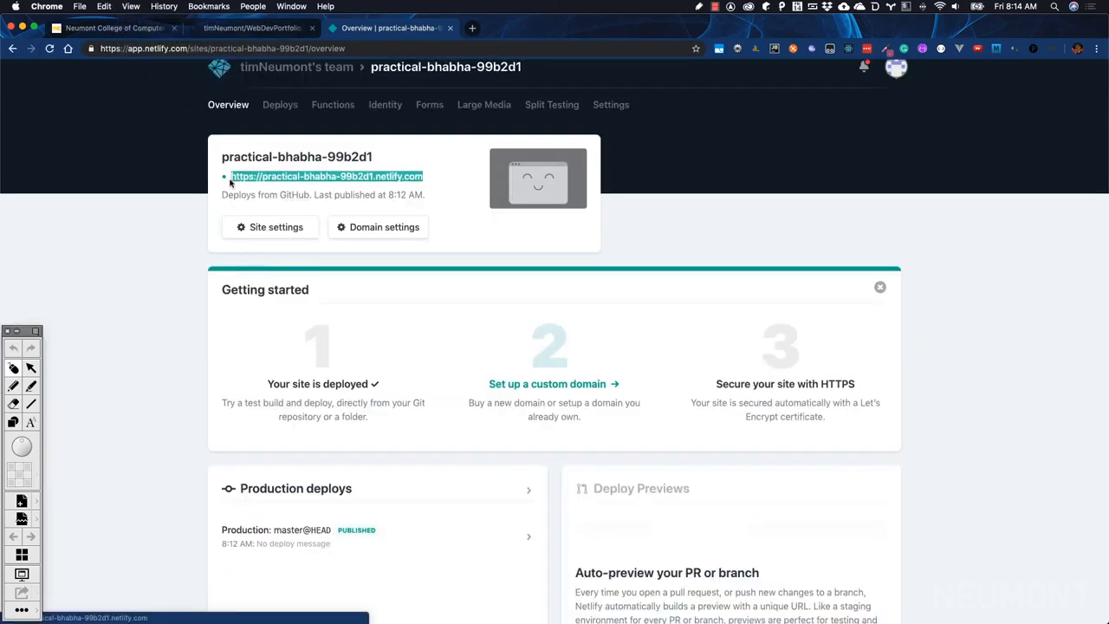
pyautogui.click(473, 28)
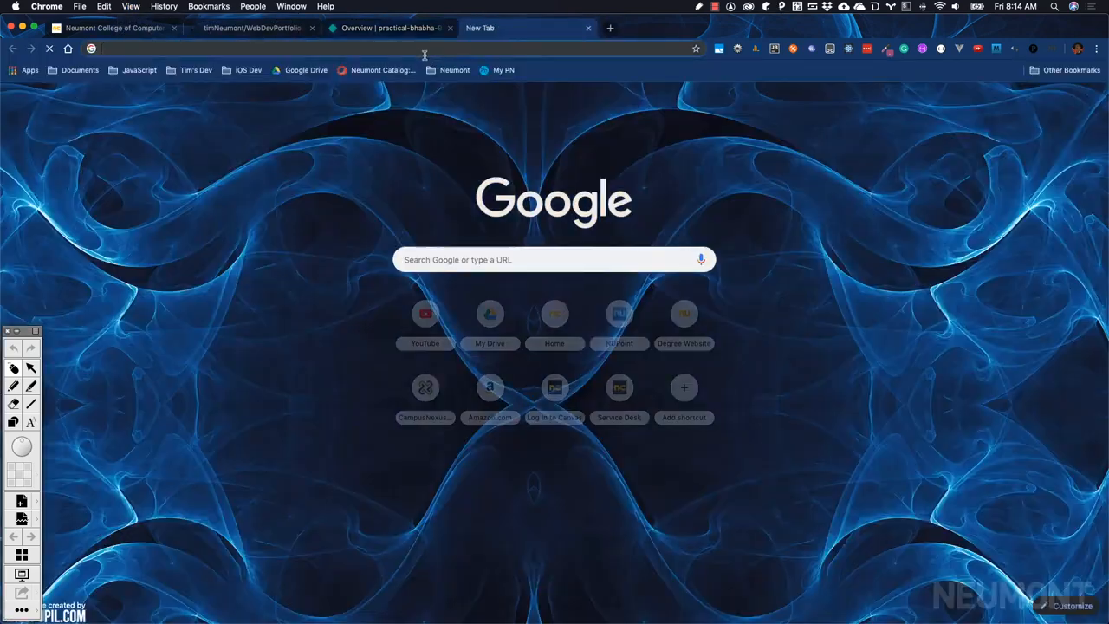
pyautogui.press('super+v')
pyautogui.press('Return')
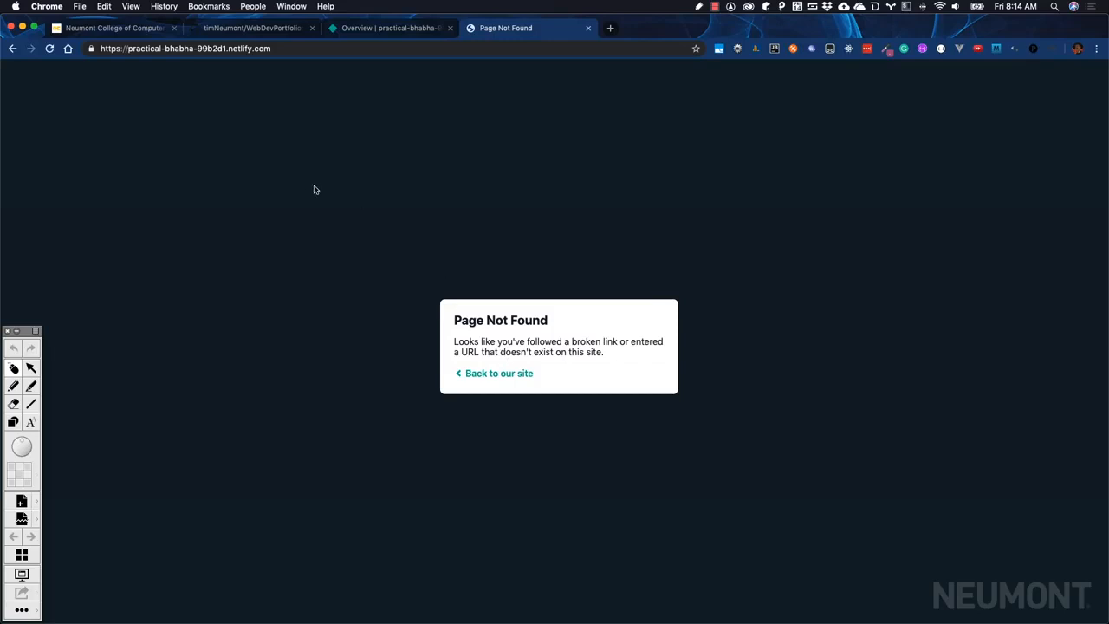
pyautogui.click(279, 48)
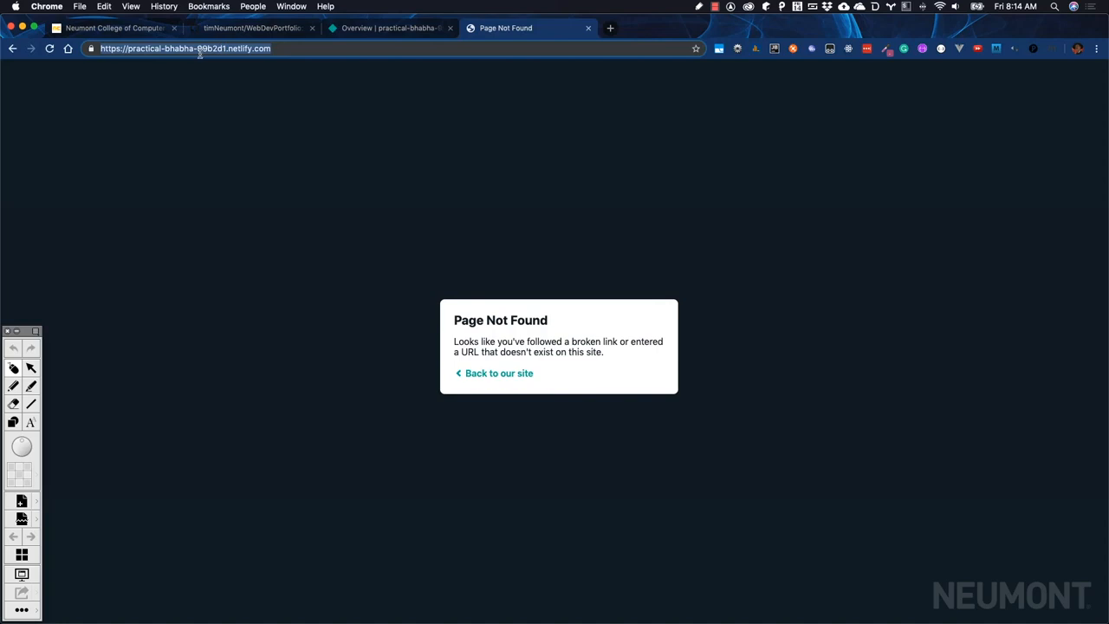
pyautogui.click(250, 104)
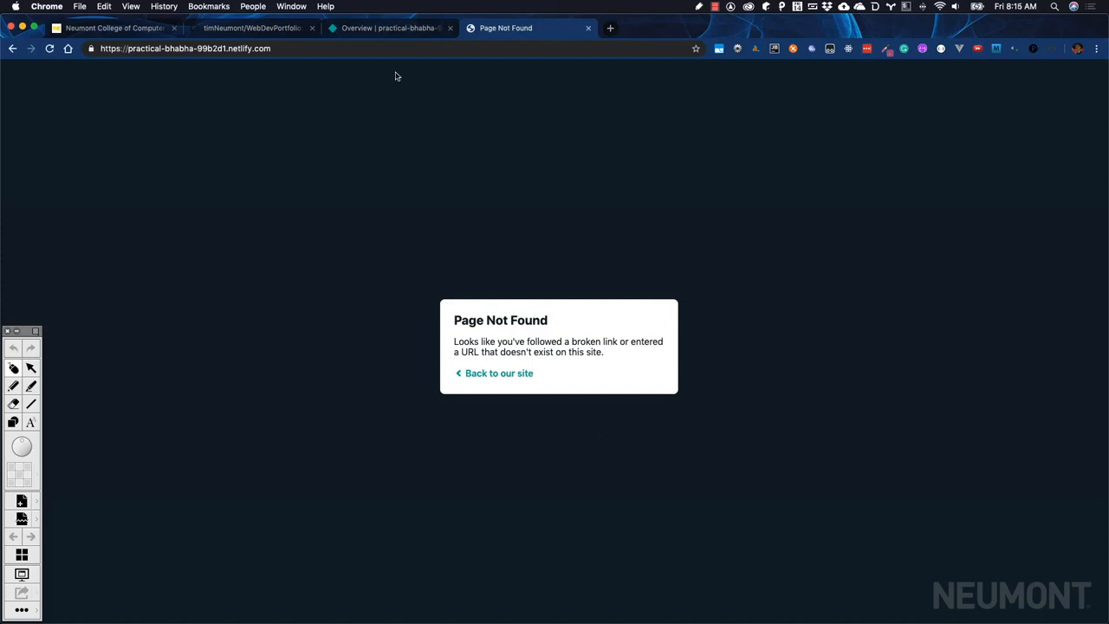
pyautogui.click(386, 30)
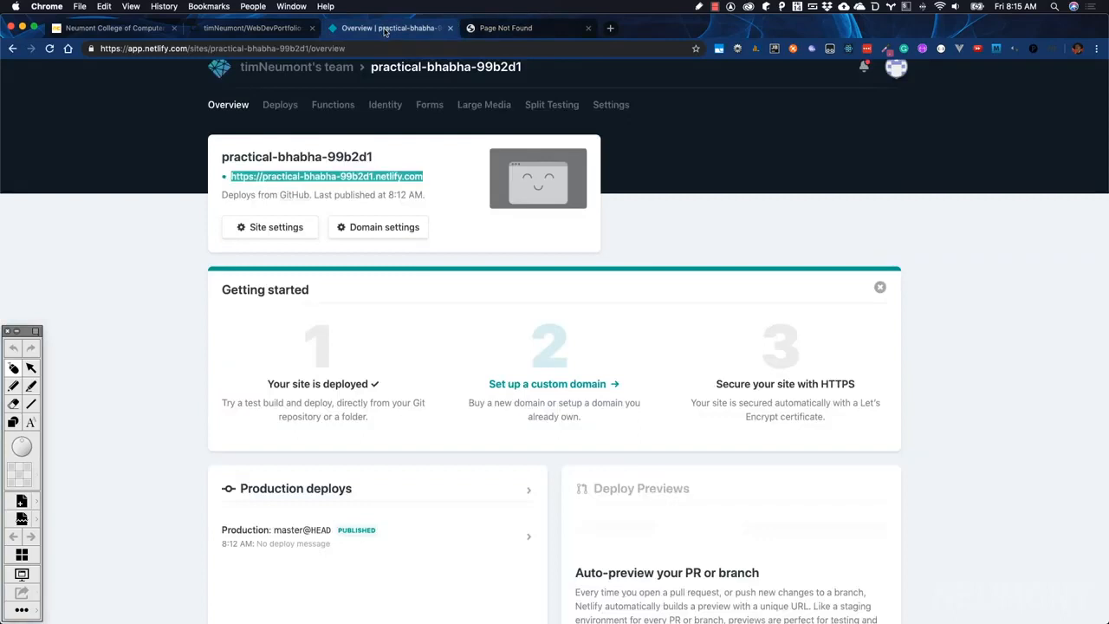
pyautogui.click(258, 28)
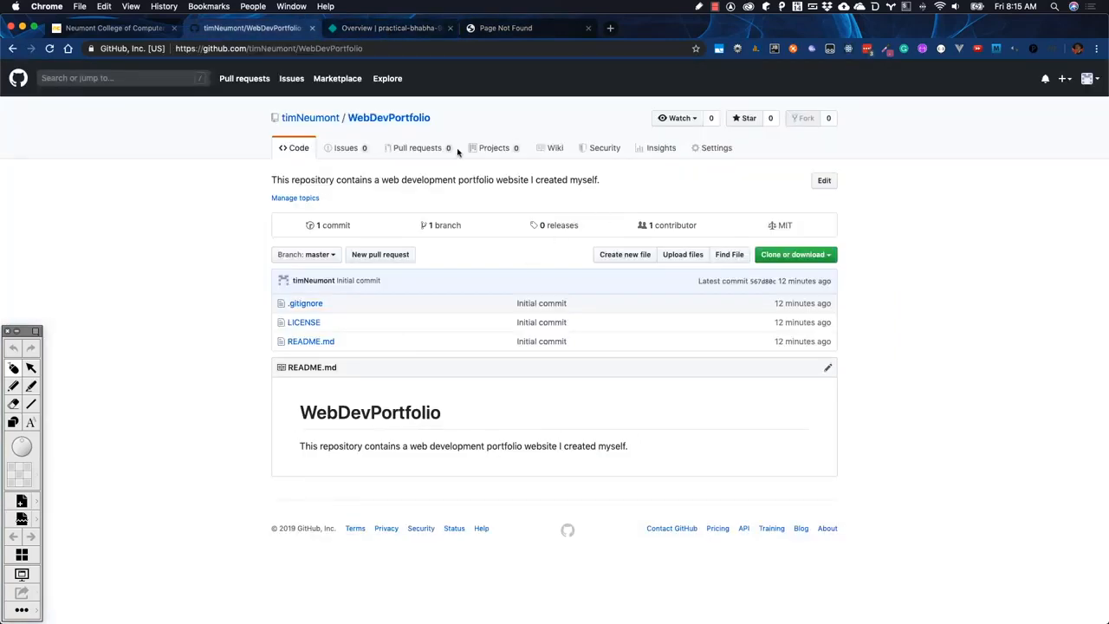
pyautogui.click(397, 28)
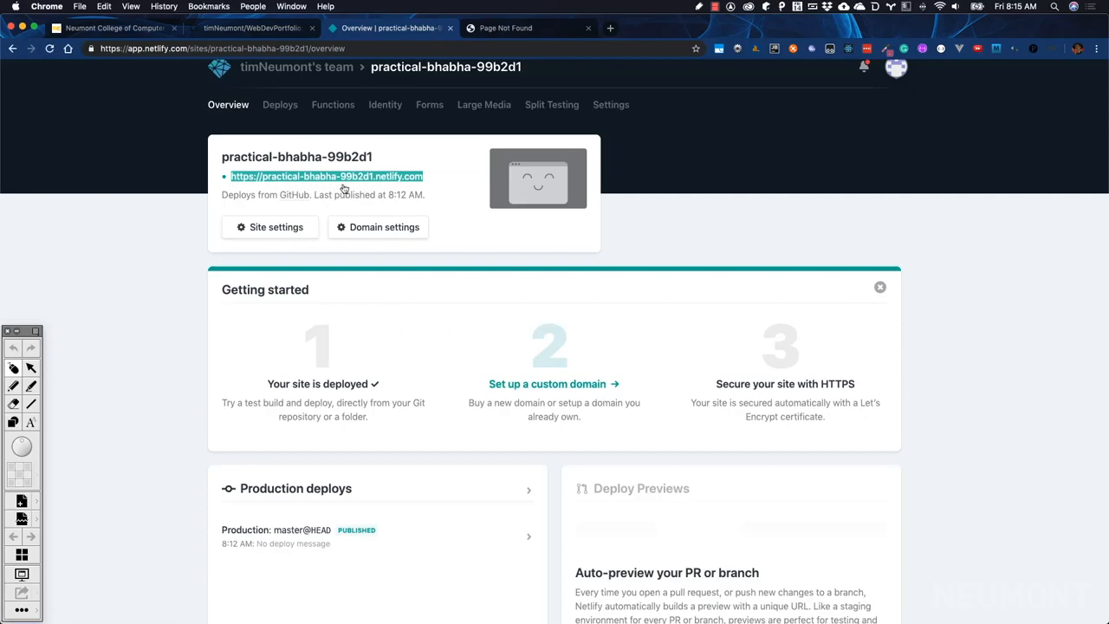
pyautogui.click(483, 217)
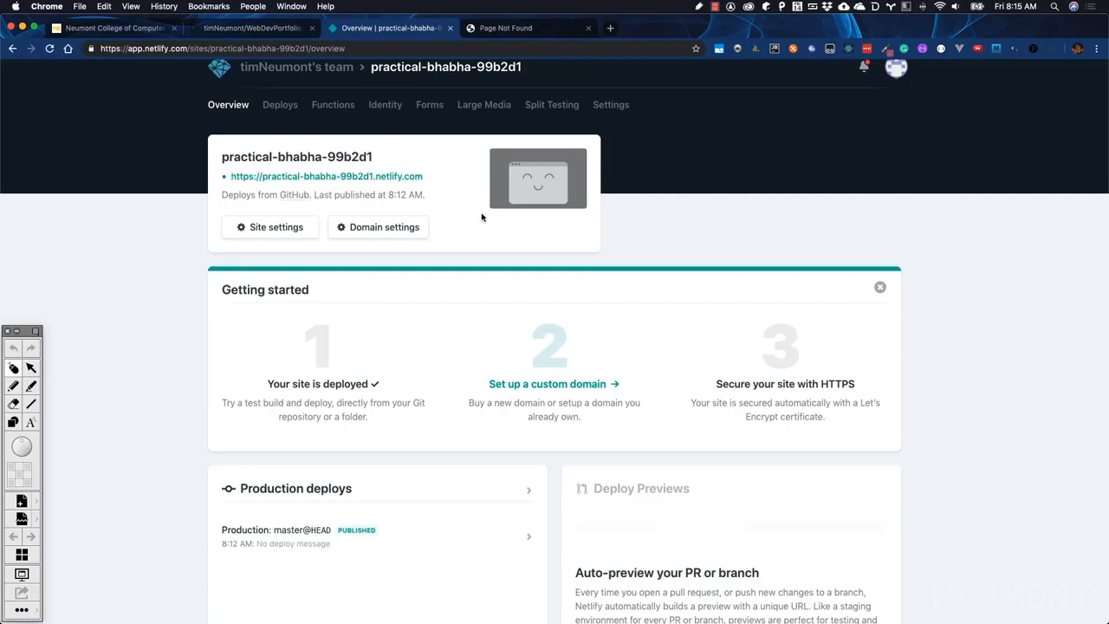